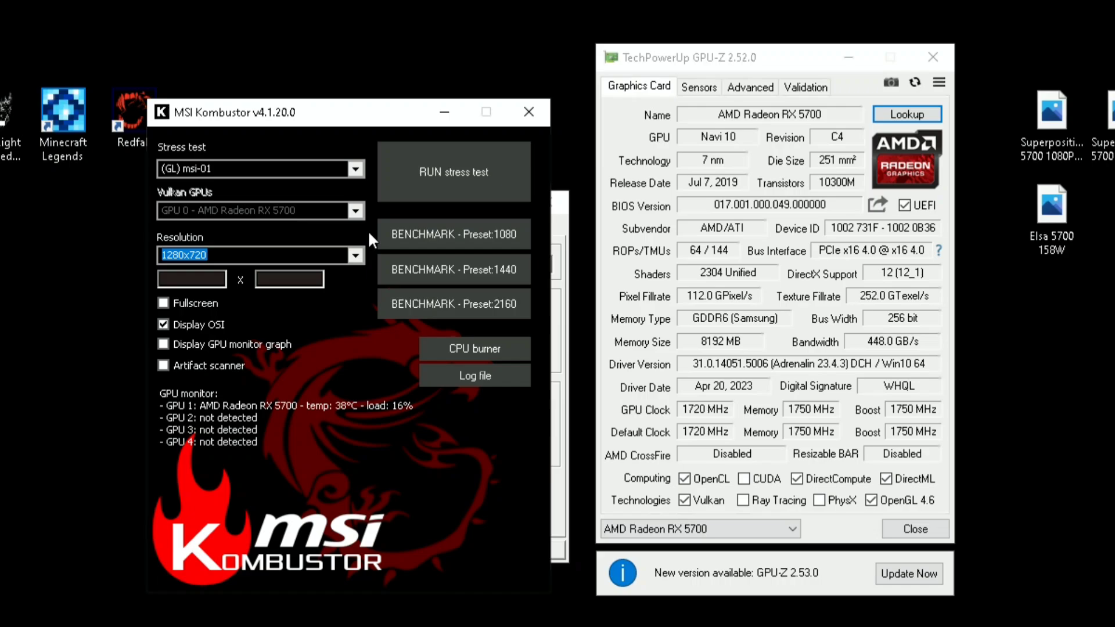
# Start the msi-01 stress test and move its window to the top-left of the screen.
pyautogui.click(410, 169)
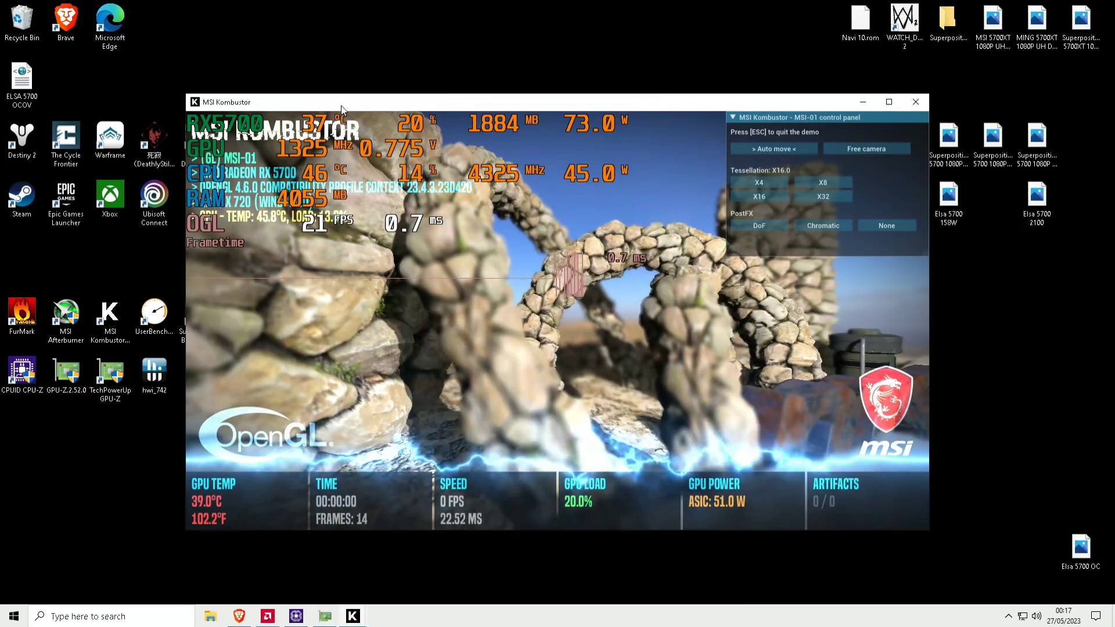
pyautogui.moveTo(341, 108); pyautogui.dragTo(183, 36)
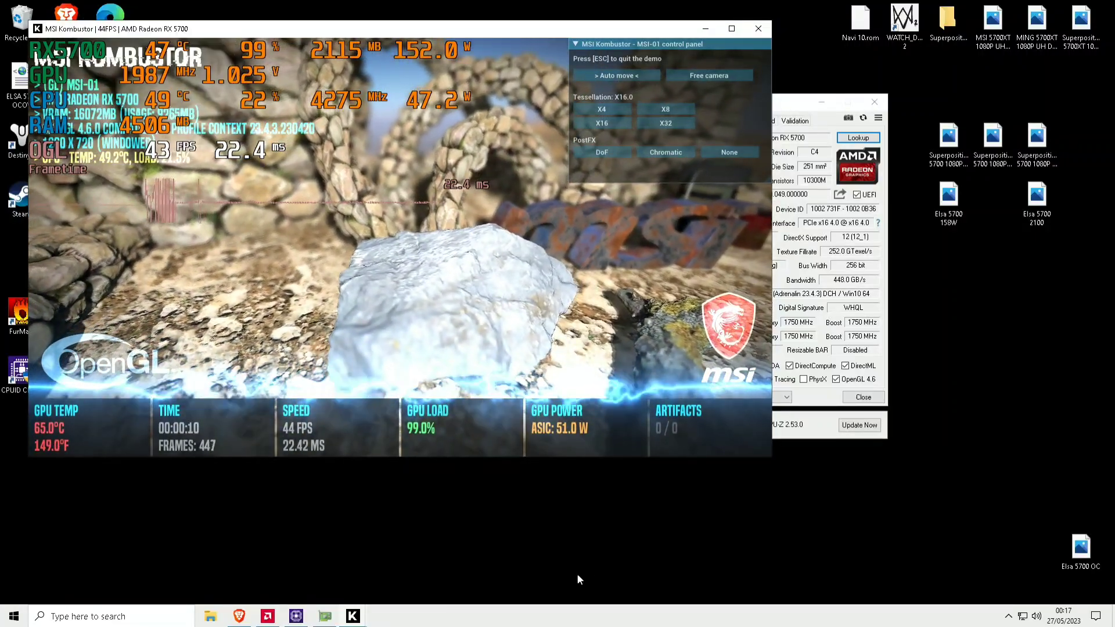
# Open MSI Afterburner from the hidden tray icons and move its window up and right.
pyautogui.moveTo(295, 616)
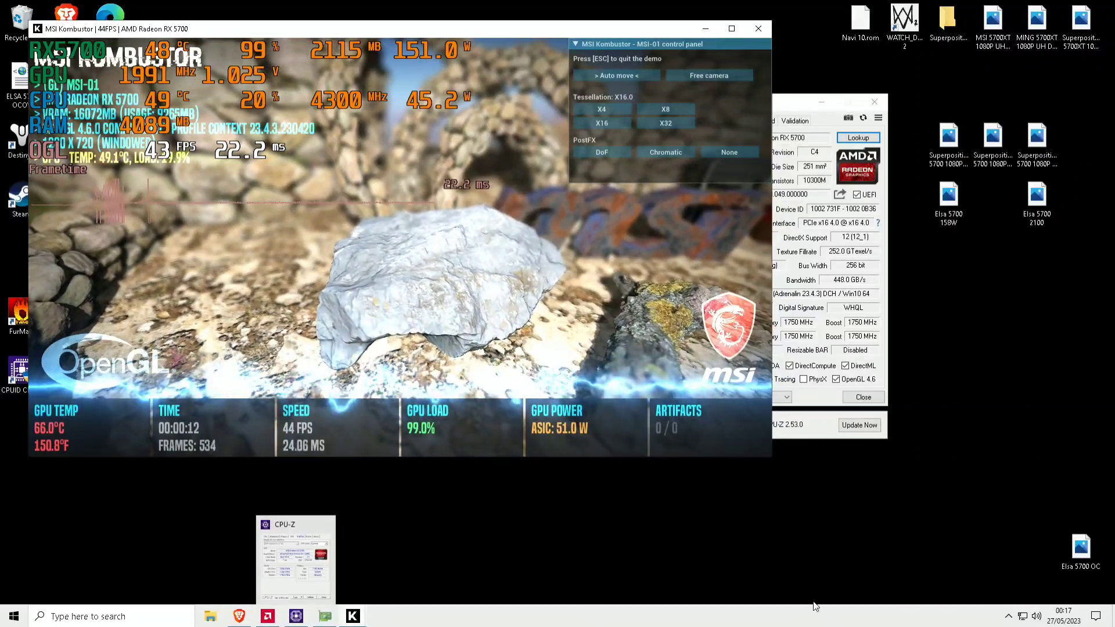
pyautogui.click(1008, 616)
pyautogui.click(1008, 592)
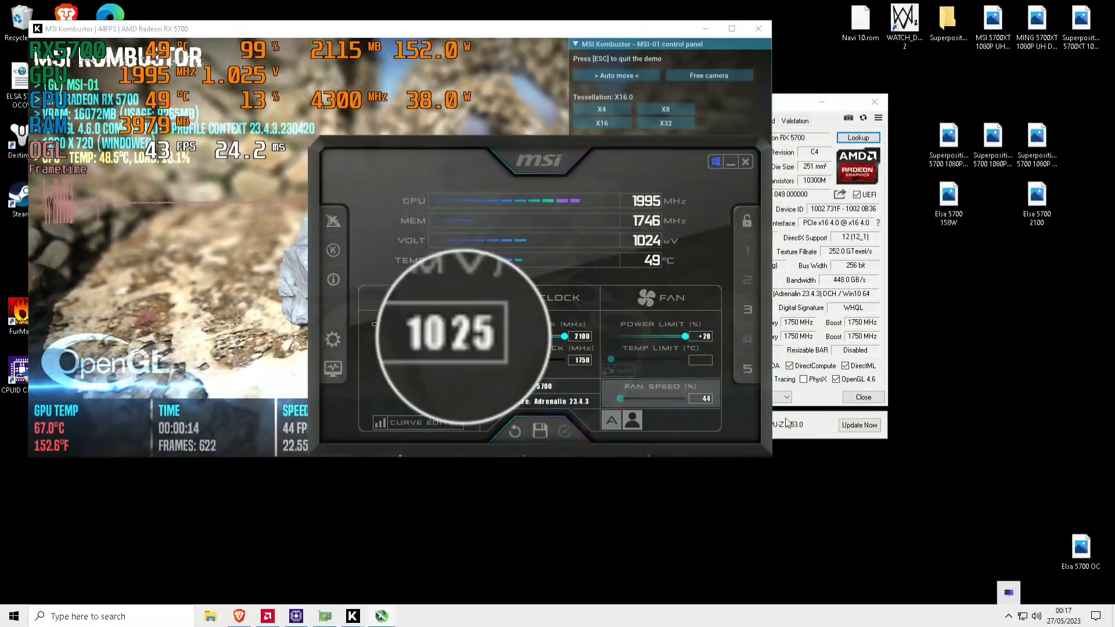
pyautogui.moveTo(568, 152); pyautogui.dragTo(596, 138)
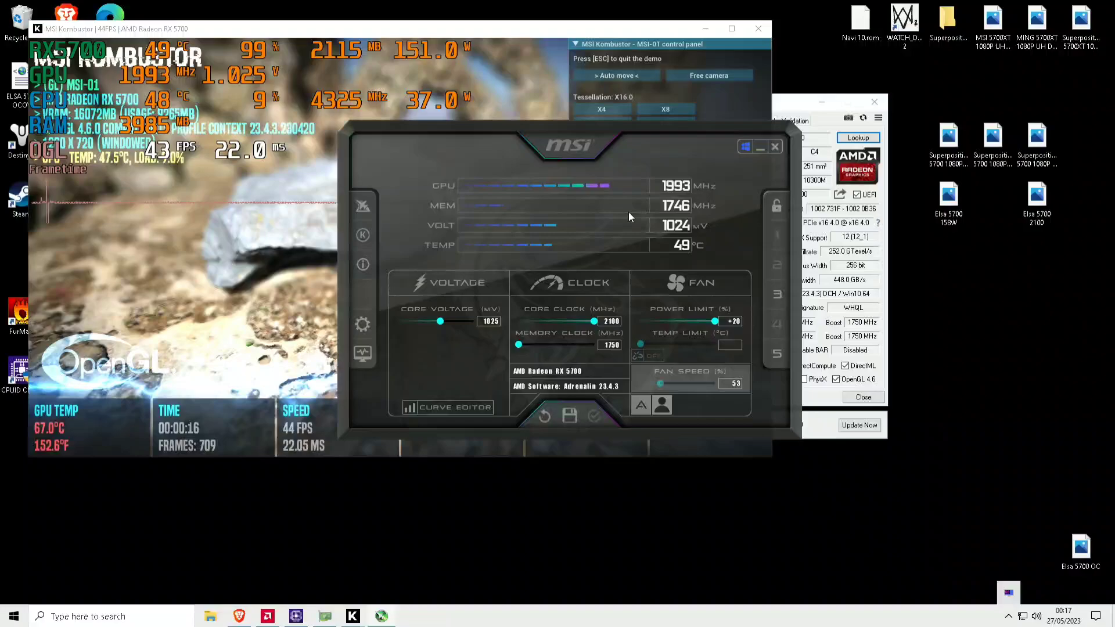
# Set the core voltage to 1150 mV and apply it.
pyautogui.click(488, 321)
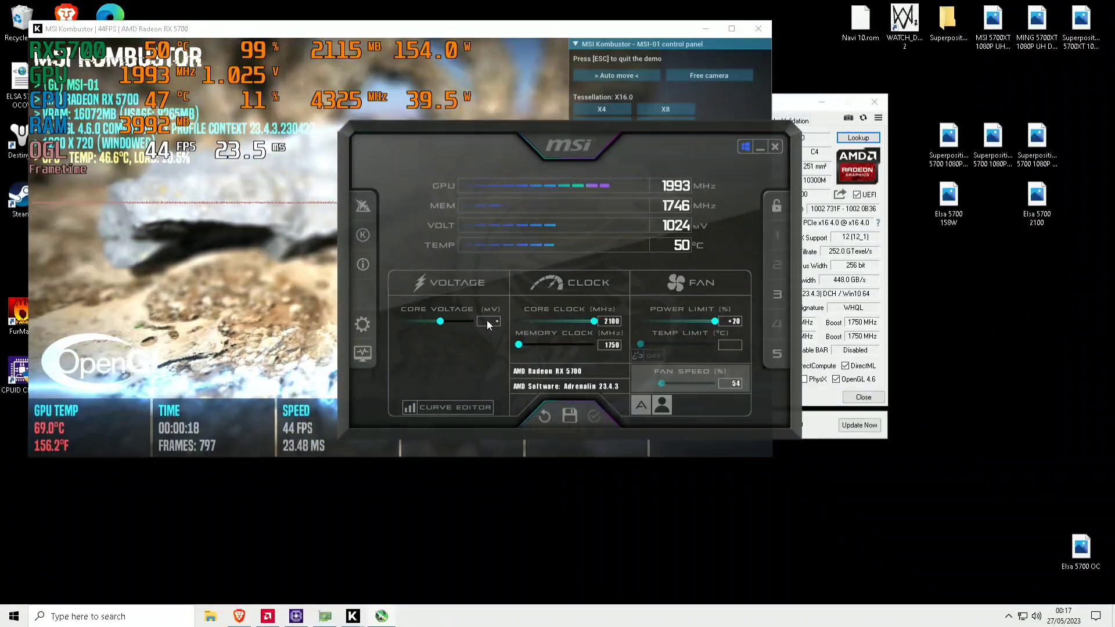
pyautogui.write('1150')
pyautogui.press('Return')
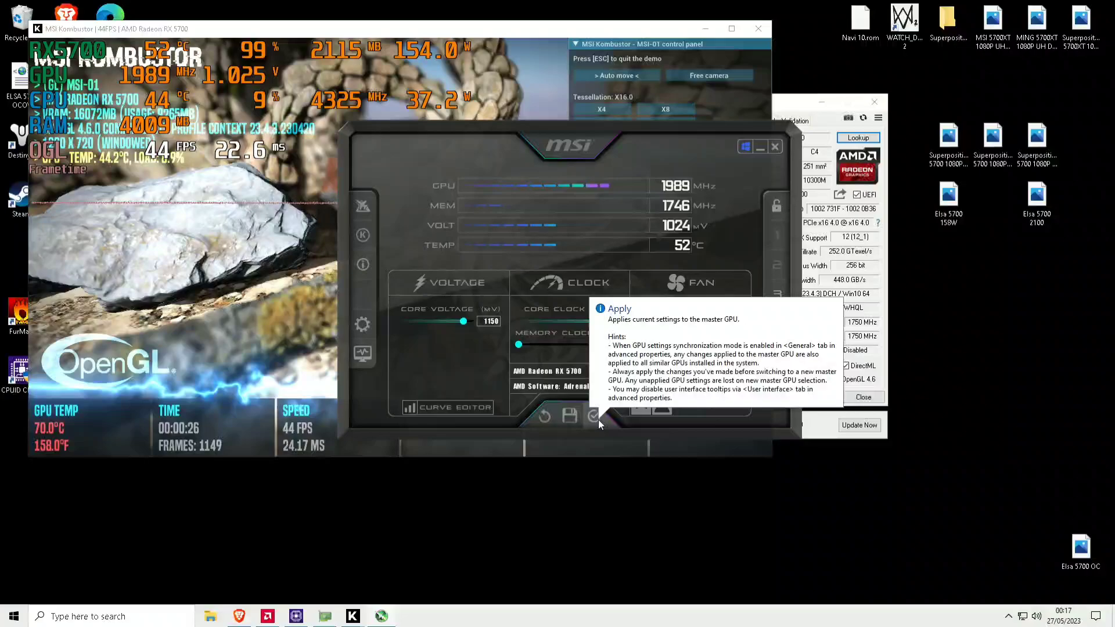
pyautogui.click(598, 420)
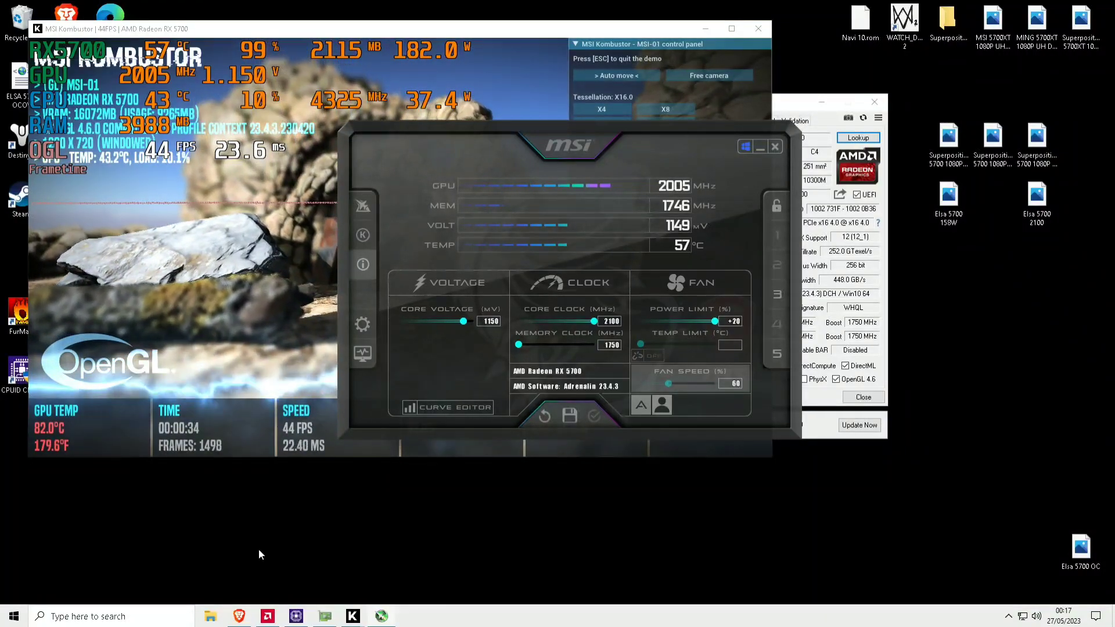
# Place GPU-Z left of the Kombustor demo and show its live RX 5700 sensor readings.
pyautogui.click(331, 540)
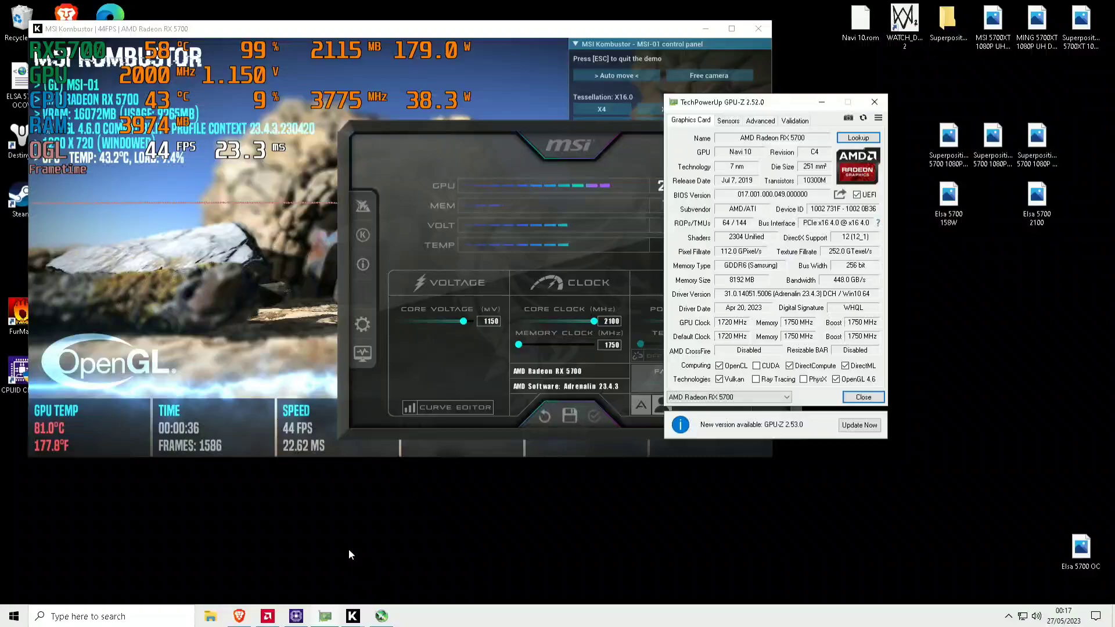
pyautogui.click(342, 481)
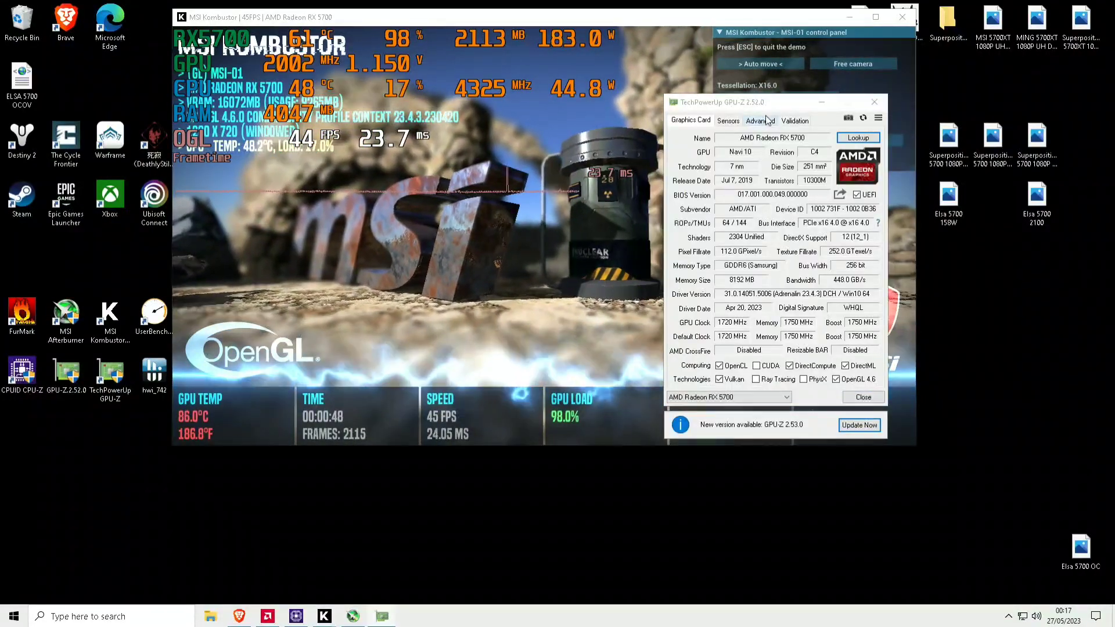
pyautogui.moveTo(749, 102); pyautogui.dragTo(206, 180)
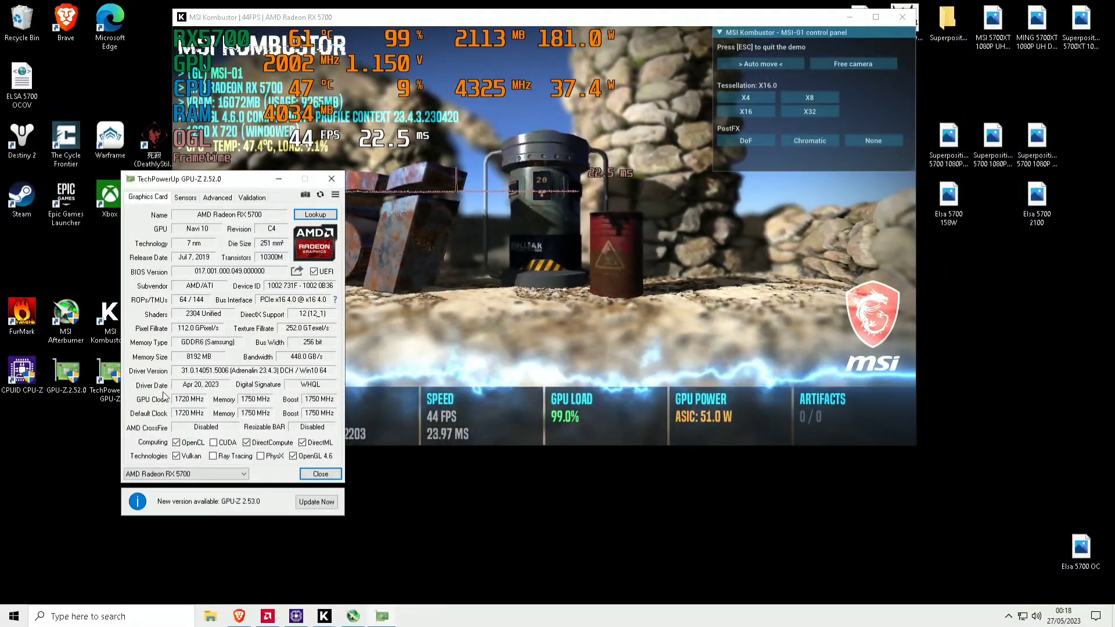
pyautogui.click(185, 197)
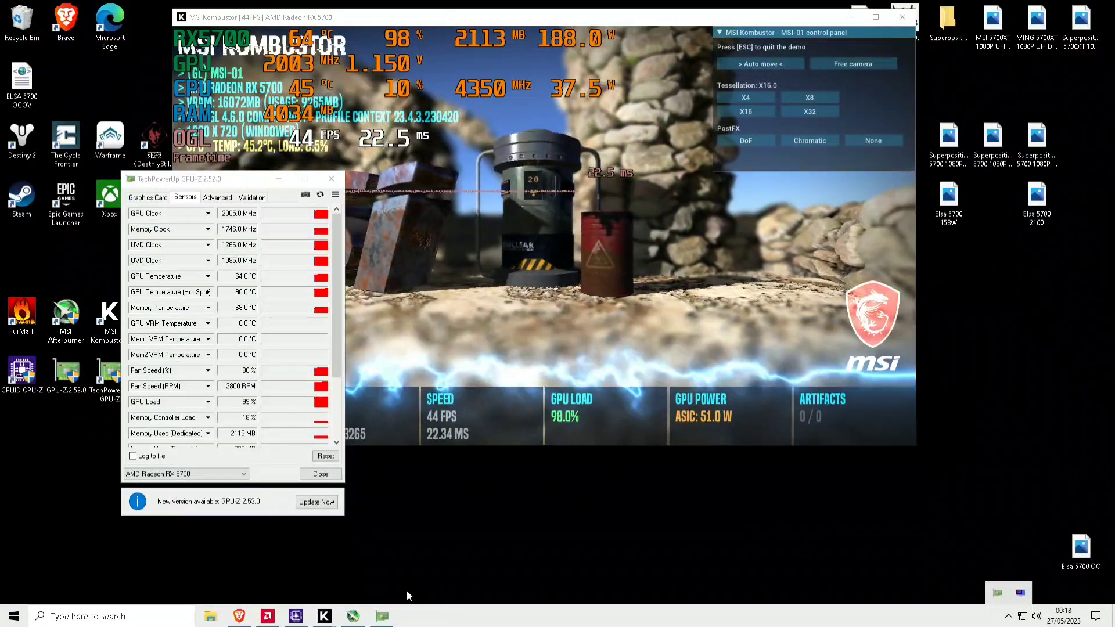
# Set Afterburner's core voltage back to 1025 mV and minimize it to the tray.
pyautogui.click(355, 617)
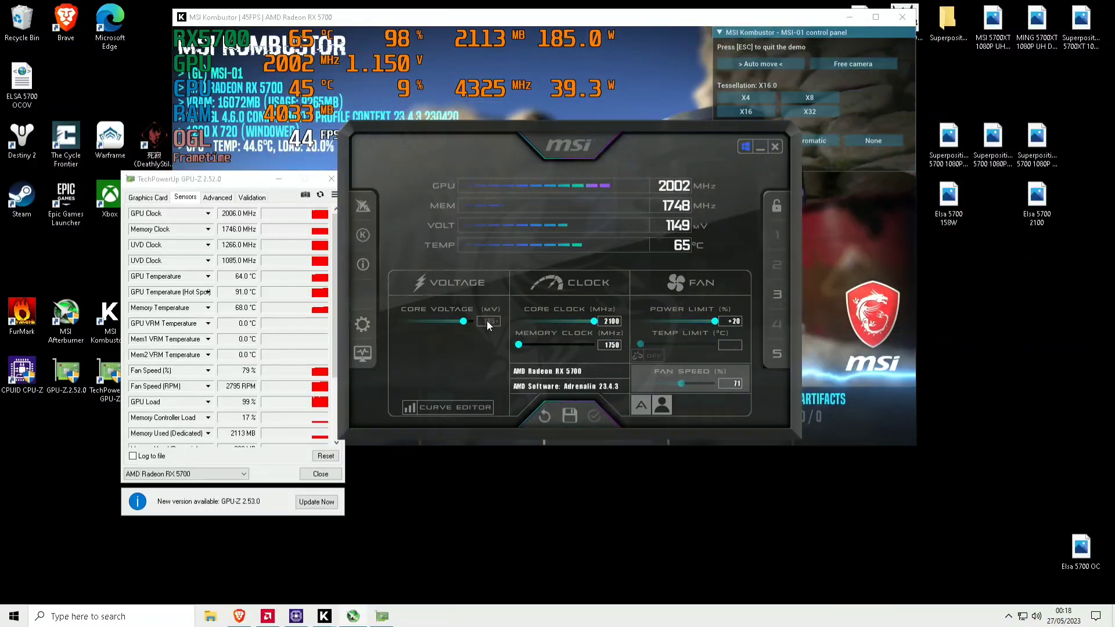
pyautogui.write('25')
pyautogui.press('Return')
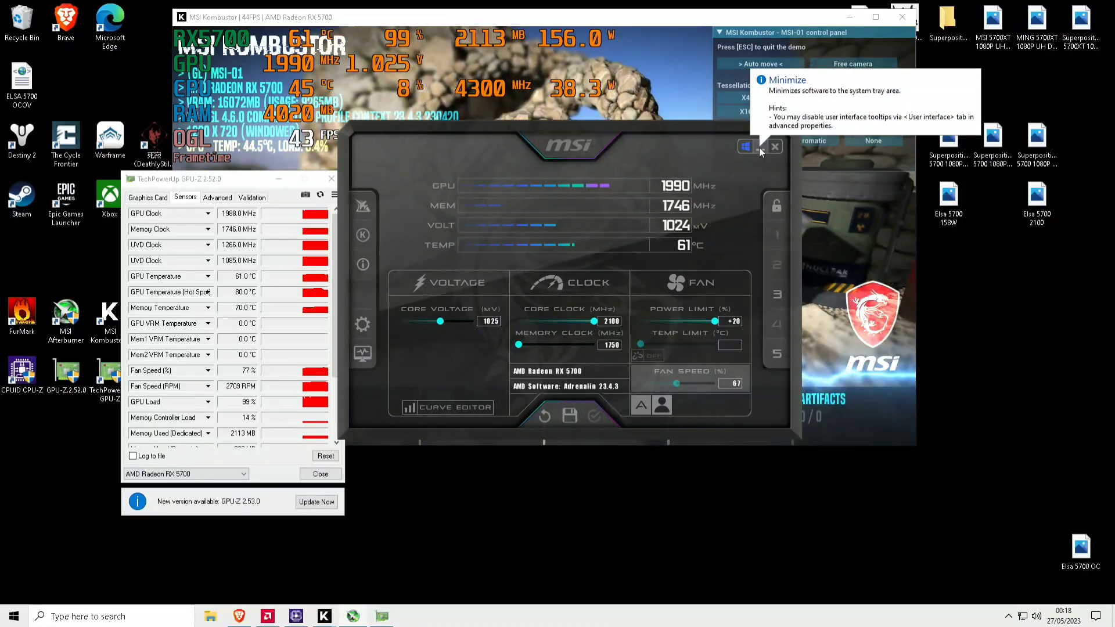
pyautogui.click(758, 148)
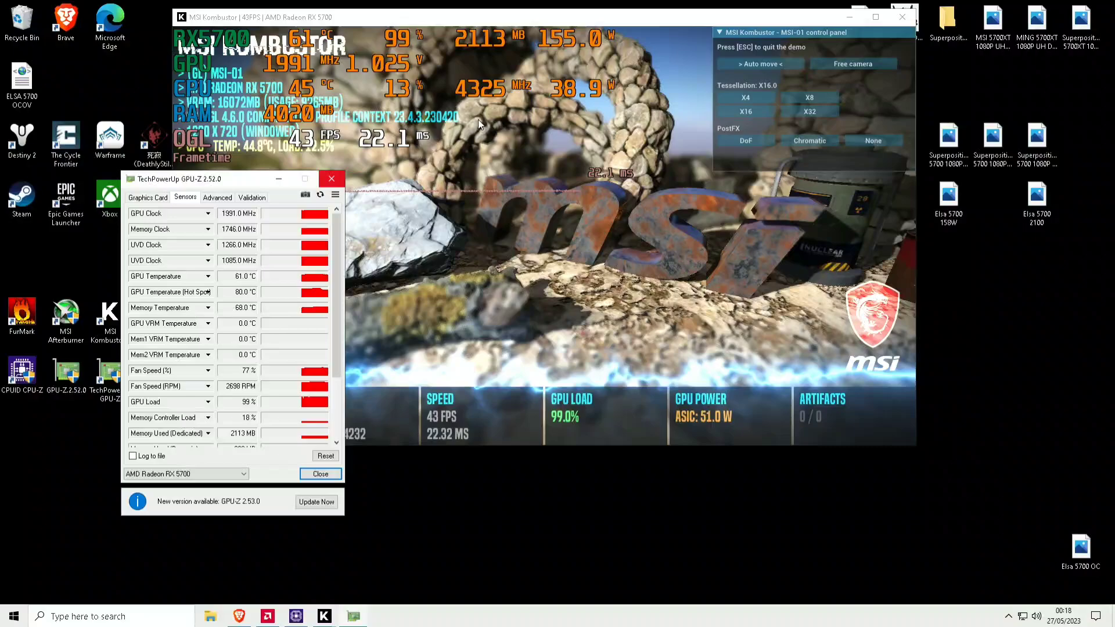
# Close the Kombustor stress test, its launcher, CPU-Z and GPU-Z.
pyautogui.click(905, 18)
pyautogui.click(905, 18)
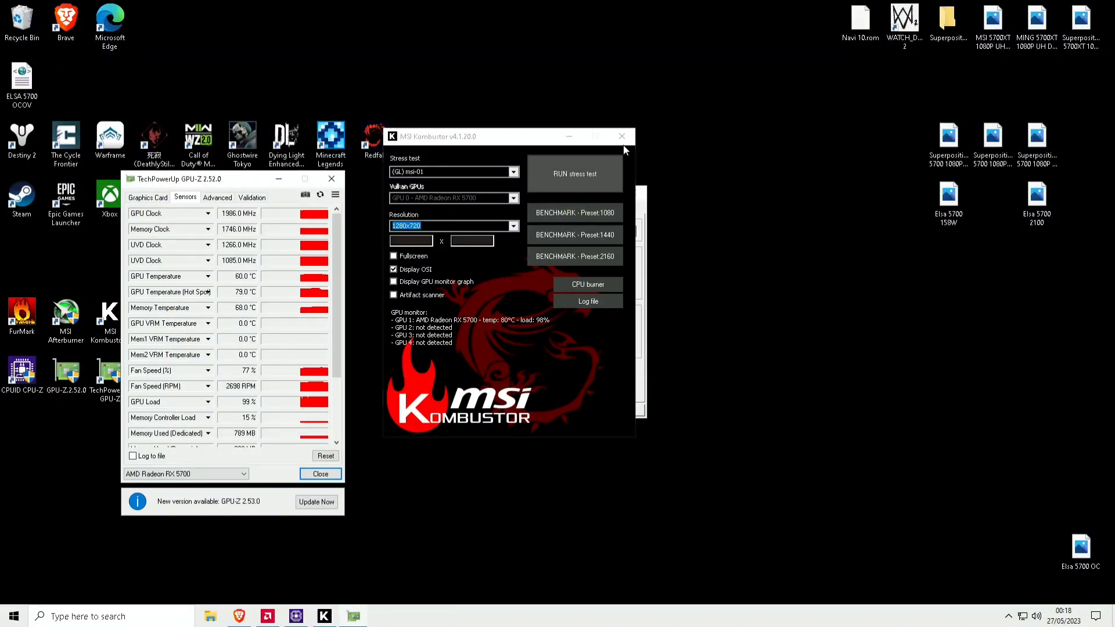
pyautogui.click(621, 136)
pyautogui.click(634, 193)
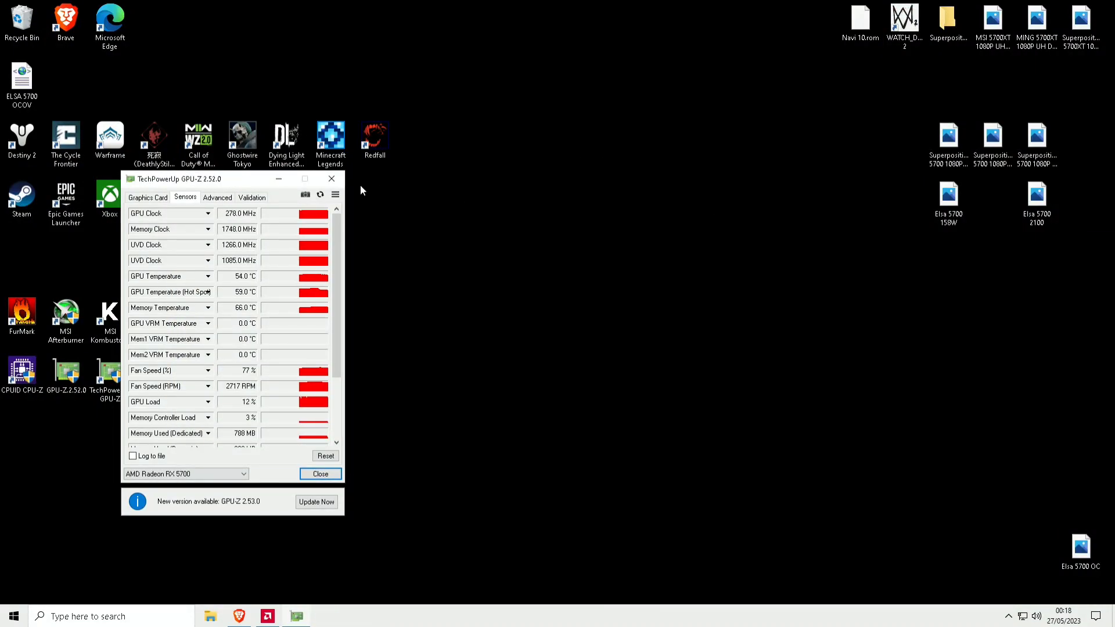
pyautogui.click(339, 181)
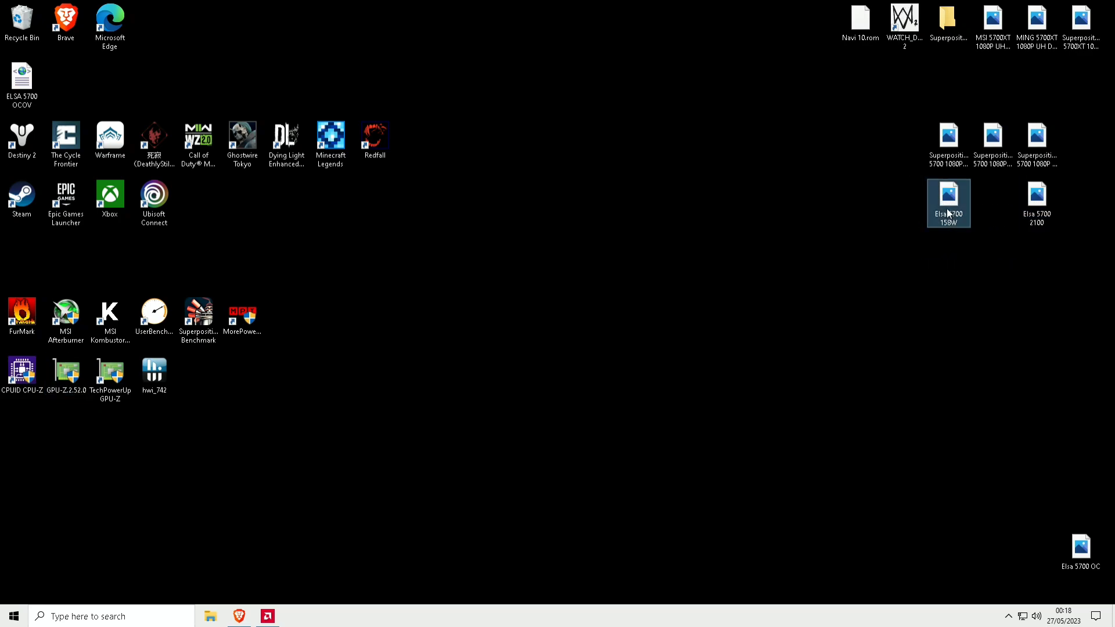
pyautogui.doubleClick(950, 214)
pyautogui.moveTo(722, 44); pyautogui.dragTo(1, 128)
pyautogui.doubleClick(1054, 210)
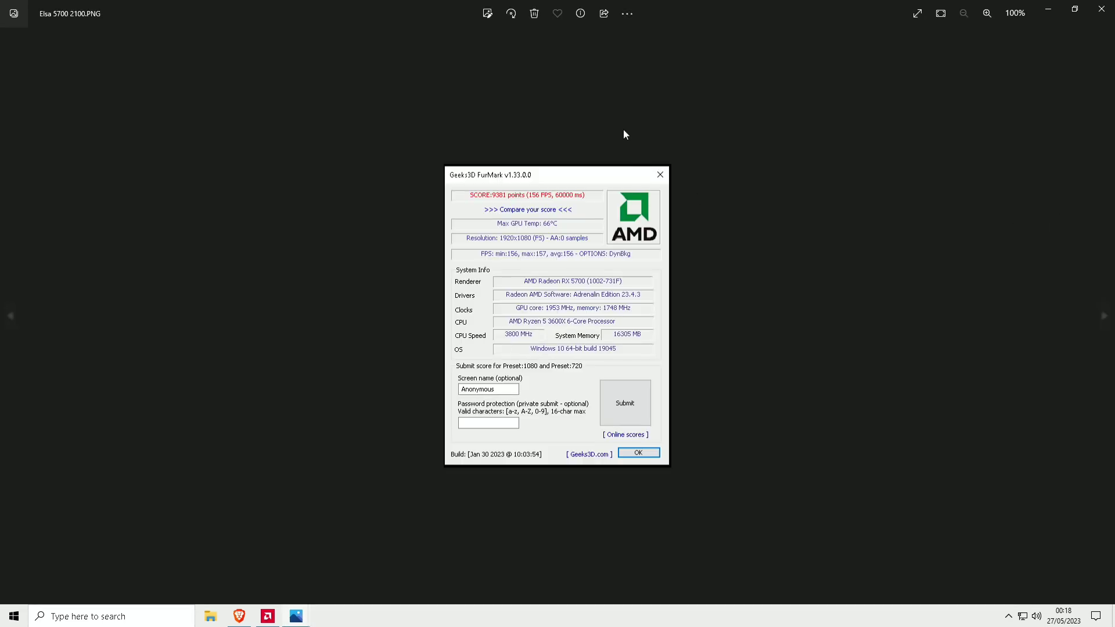
pyautogui.moveTo(610, 5); pyautogui.dragTo(1112, 52)
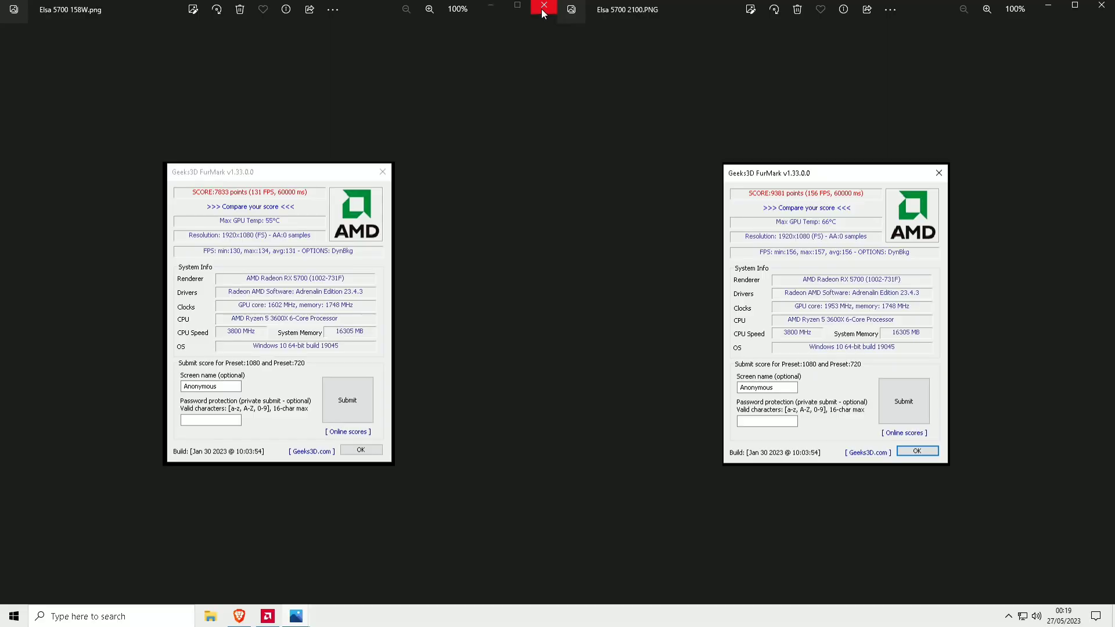
pyautogui.click(544, 8)
# Close the Elsa 5700 2100 screenshot and bring up the MorePowerTool download article in Brave.
pyautogui.click(1099, 13)
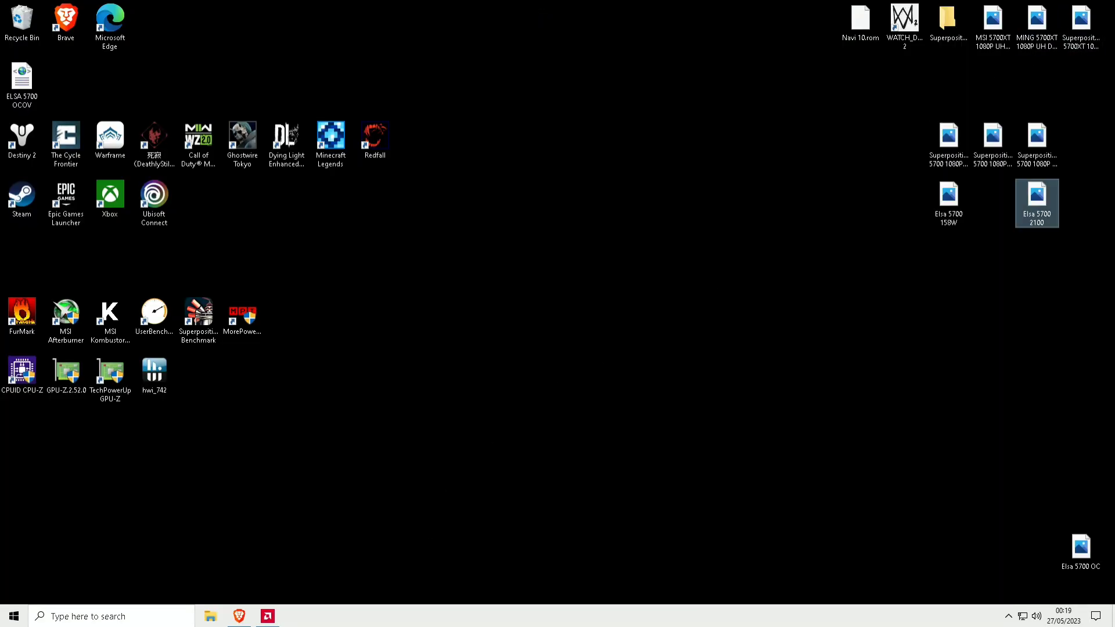
pyautogui.moveTo(275, 619)
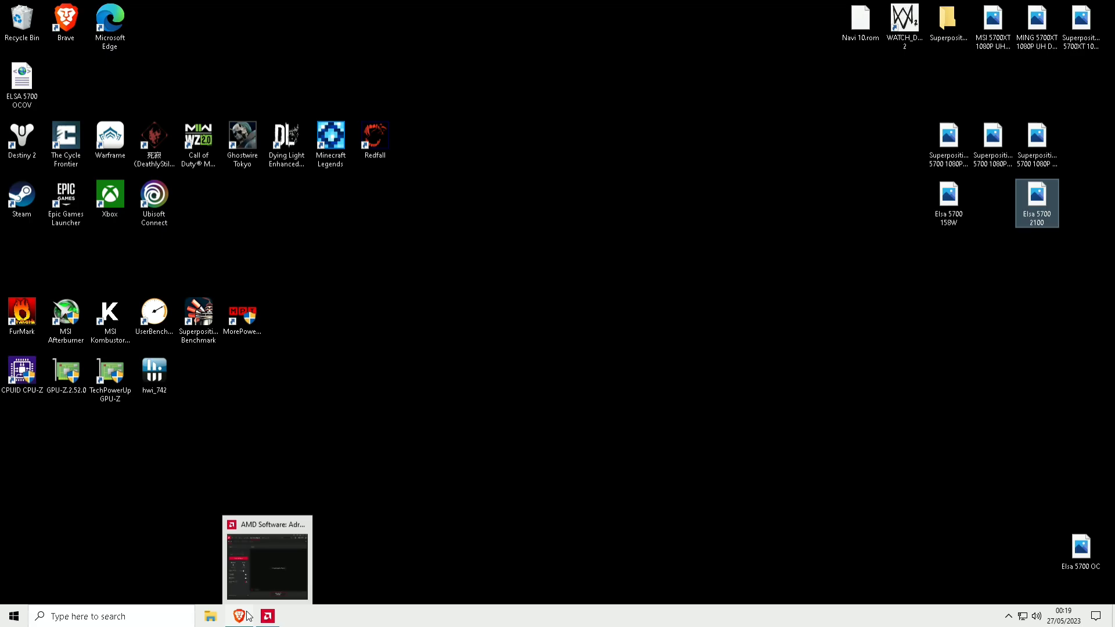
pyautogui.click(247, 616)
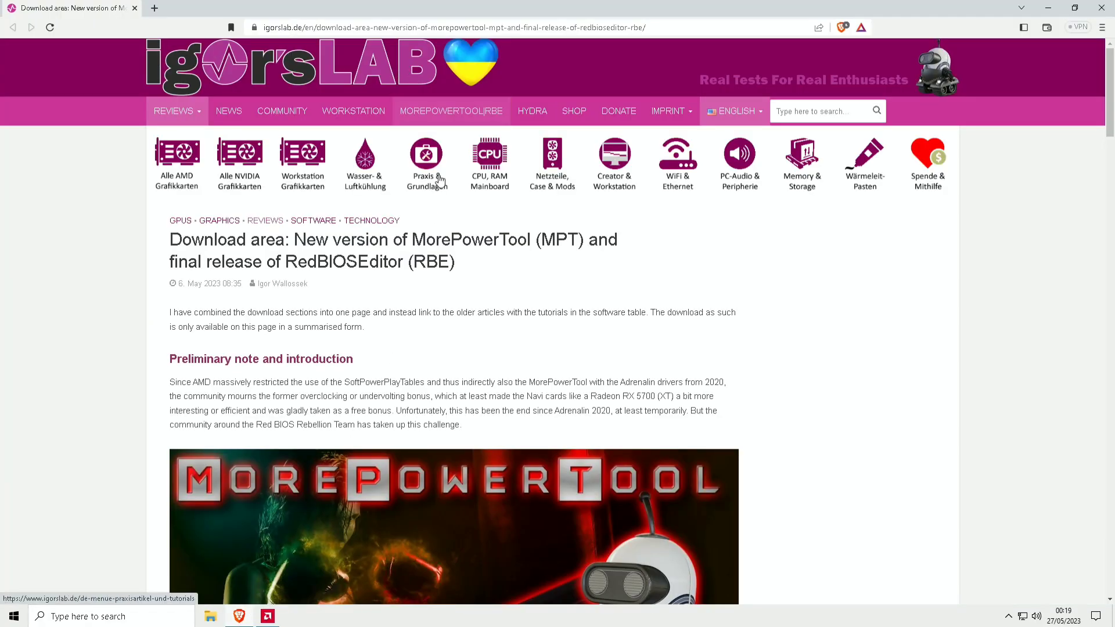
# Scroll down to the MorePowerTool 1.3.19 Downloads table, then minimize the browser.
pyautogui.scroll(-4, 394, 356)
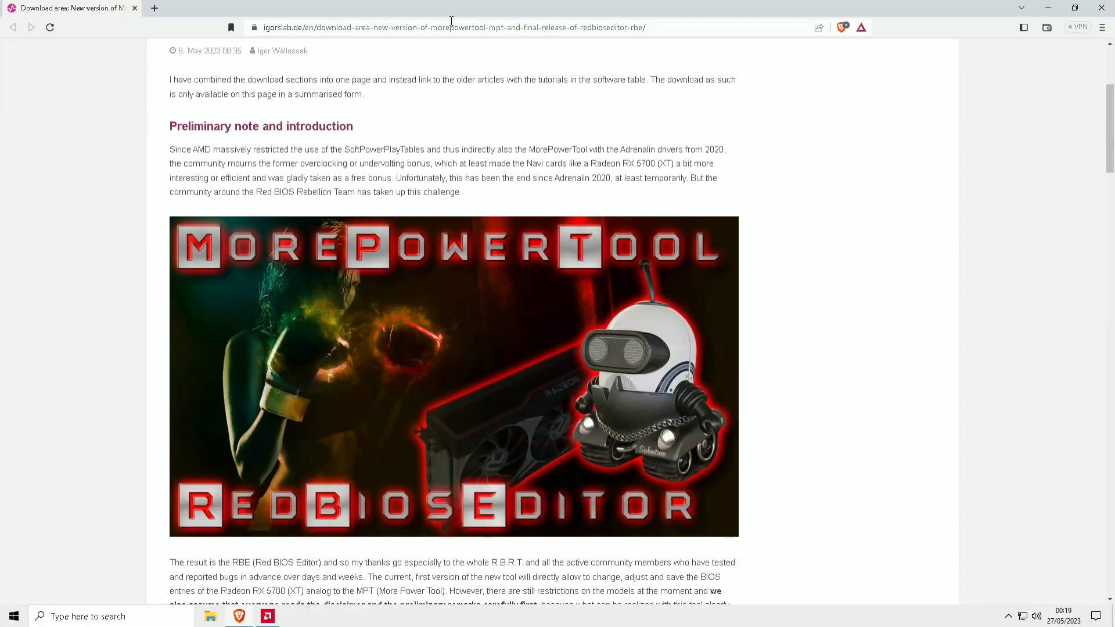
pyautogui.scroll(-20, 426, 377)
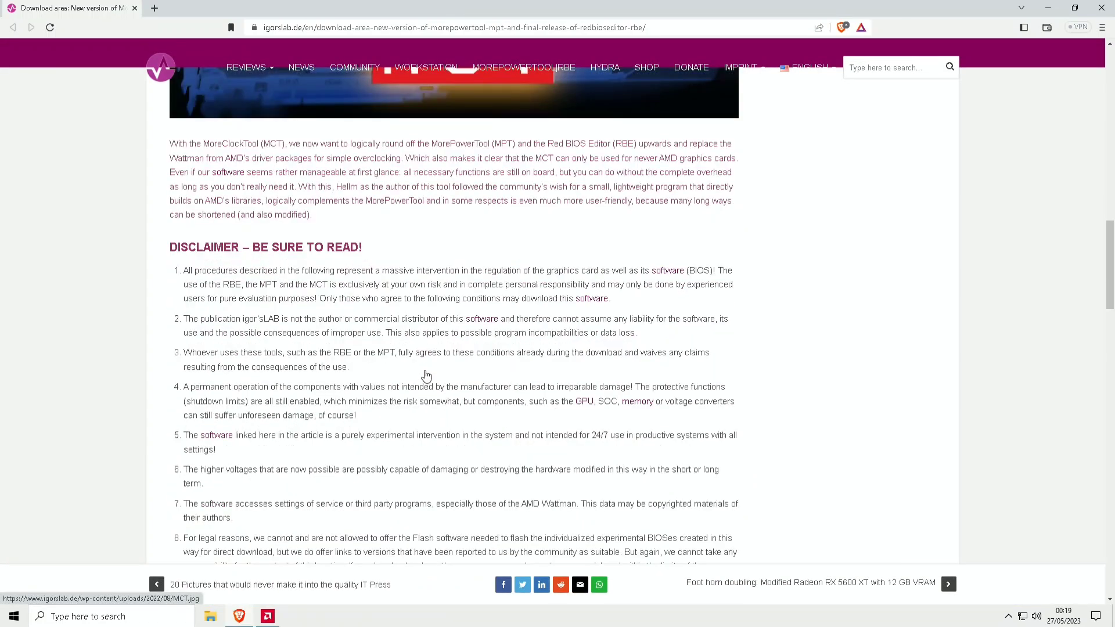
pyautogui.scroll(-7, 426, 376)
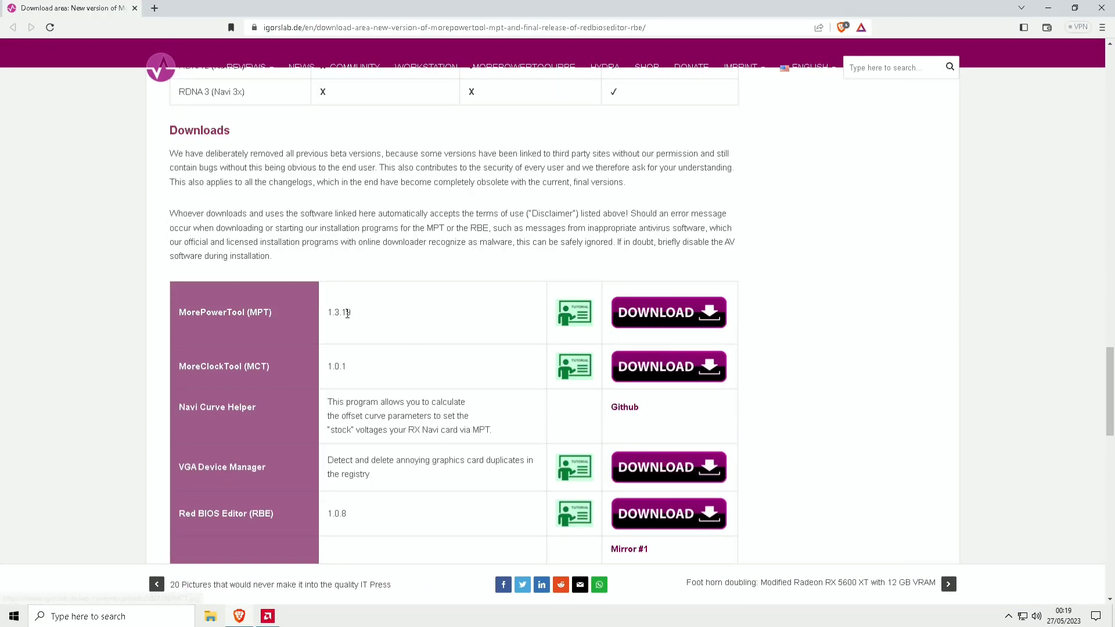
pyautogui.click(1049, 11)
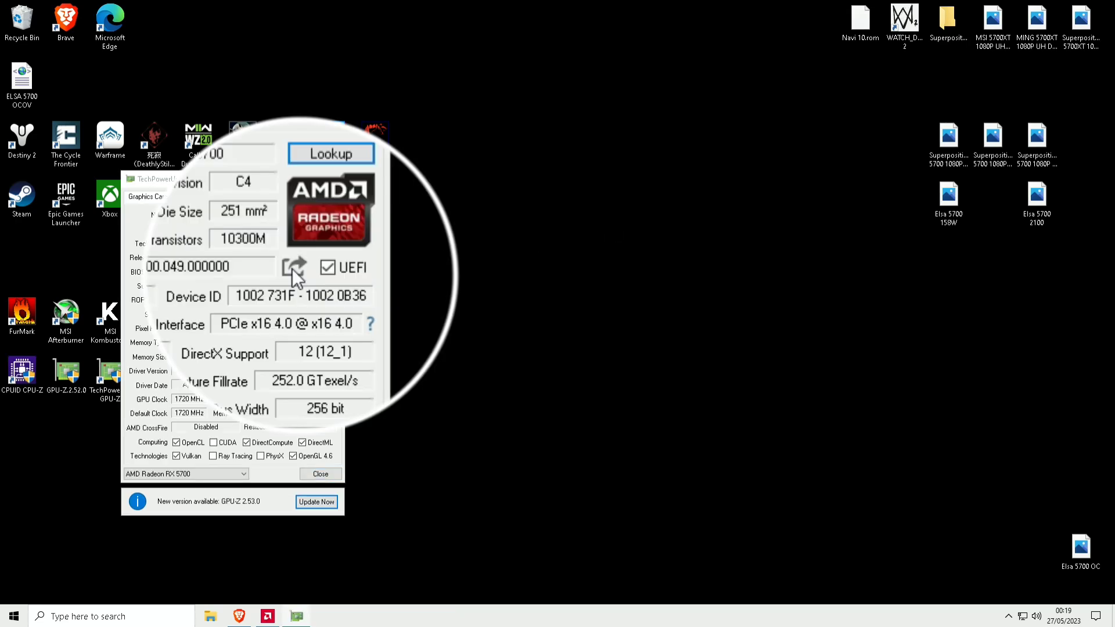
# Begin saving GPU-Z's BIOS to a file, cancel the Save As dialog, and close GPU-Z.
pyautogui.click(304, 271)
pyautogui.click(361, 293)
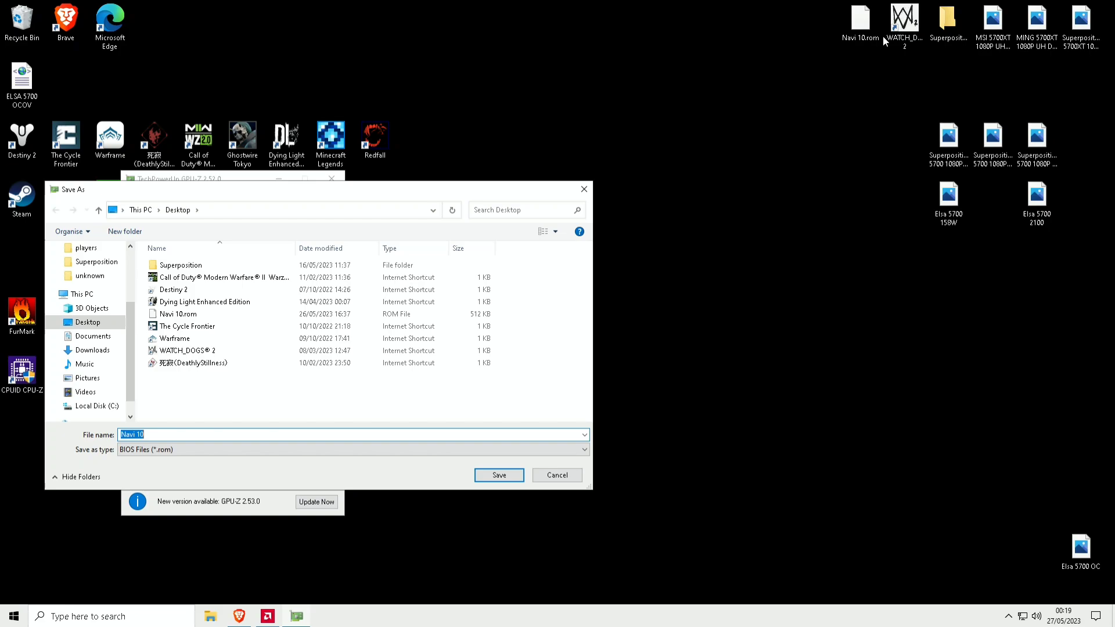
pyautogui.click(557, 476)
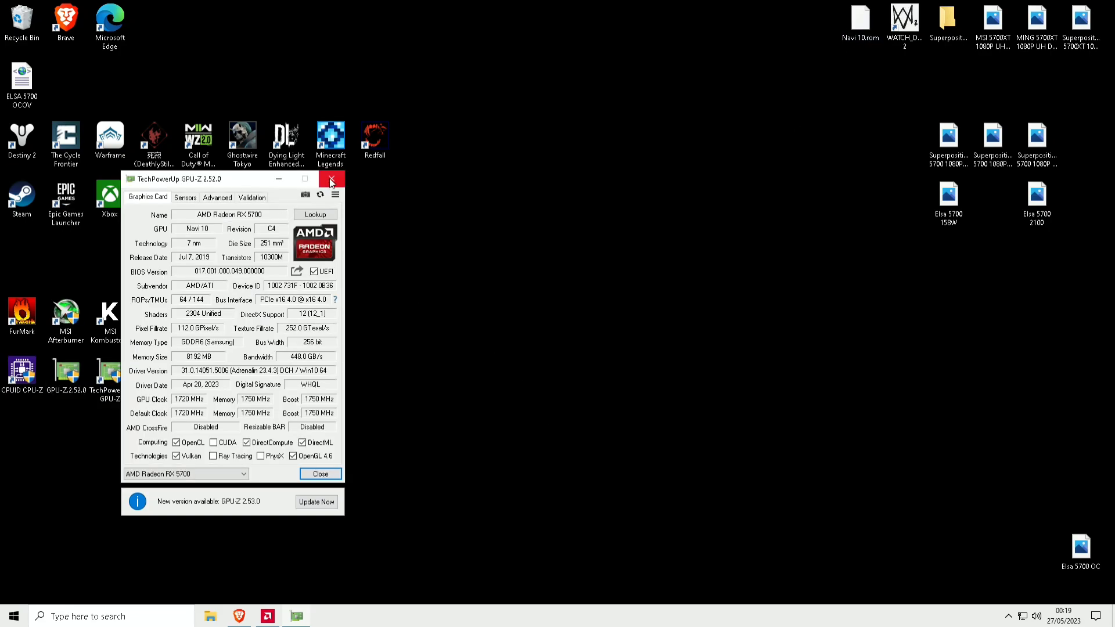
pyautogui.click(332, 181)
# Run MorePowerTool as administrator and select the [7] AMD Radeon RX 5700.
pyautogui.rightClick(260, 303)
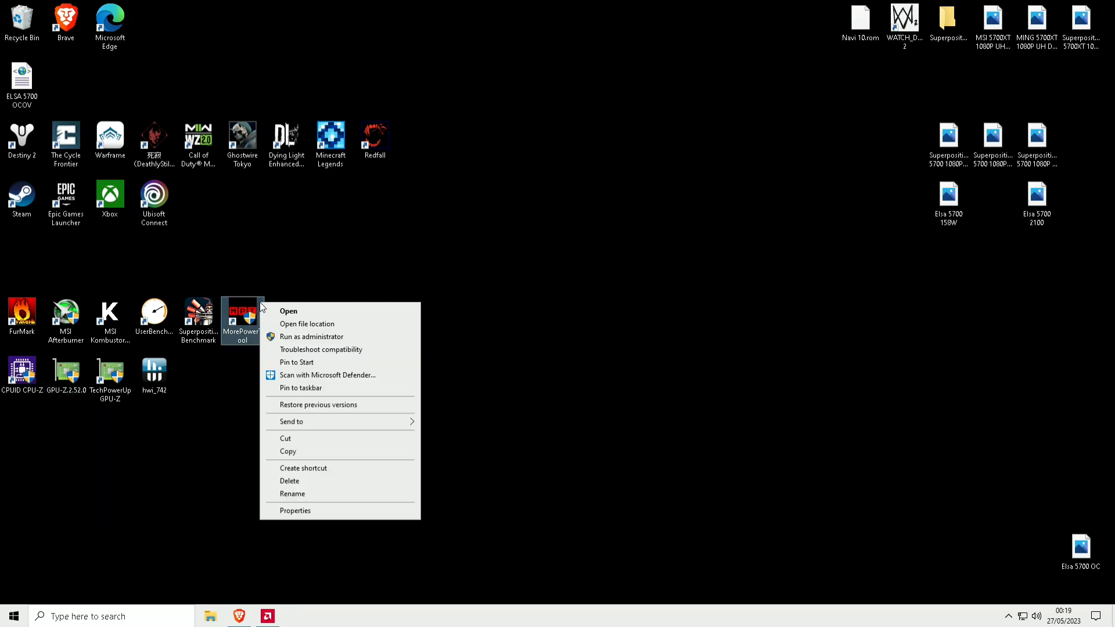
pyautogui.click(334, 337)
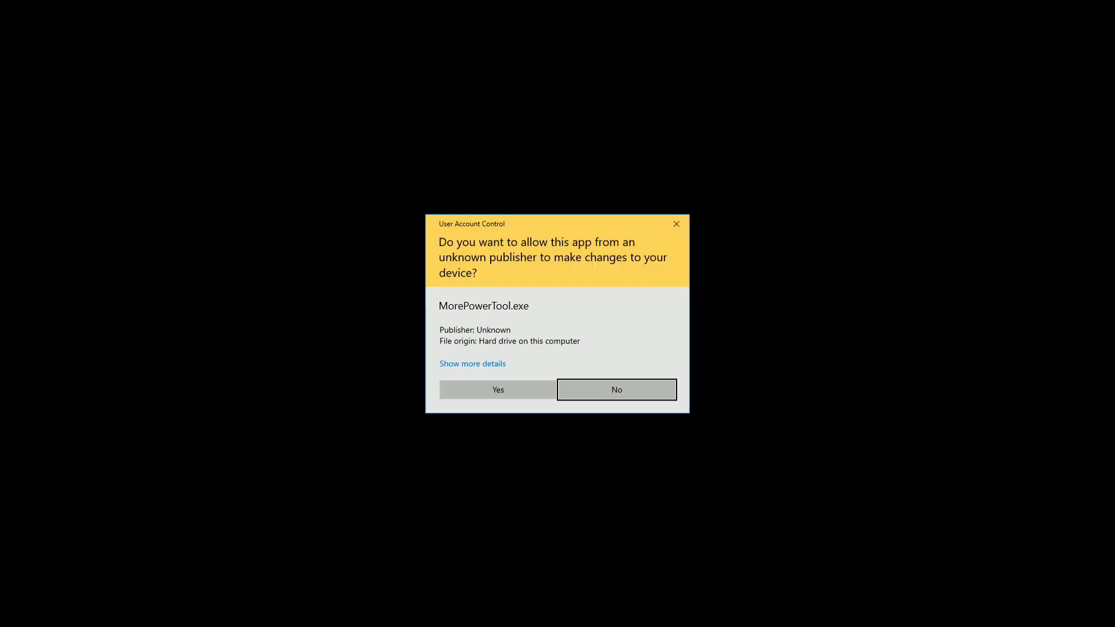
pyautogui.click(622, 389)
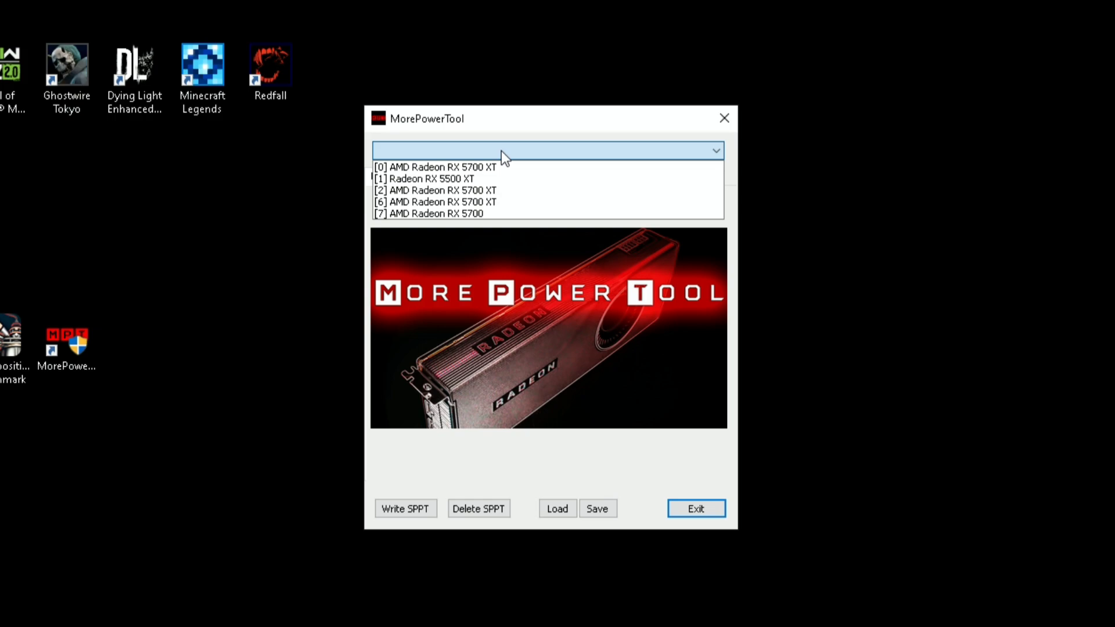
pyautogui.click(469, 213)
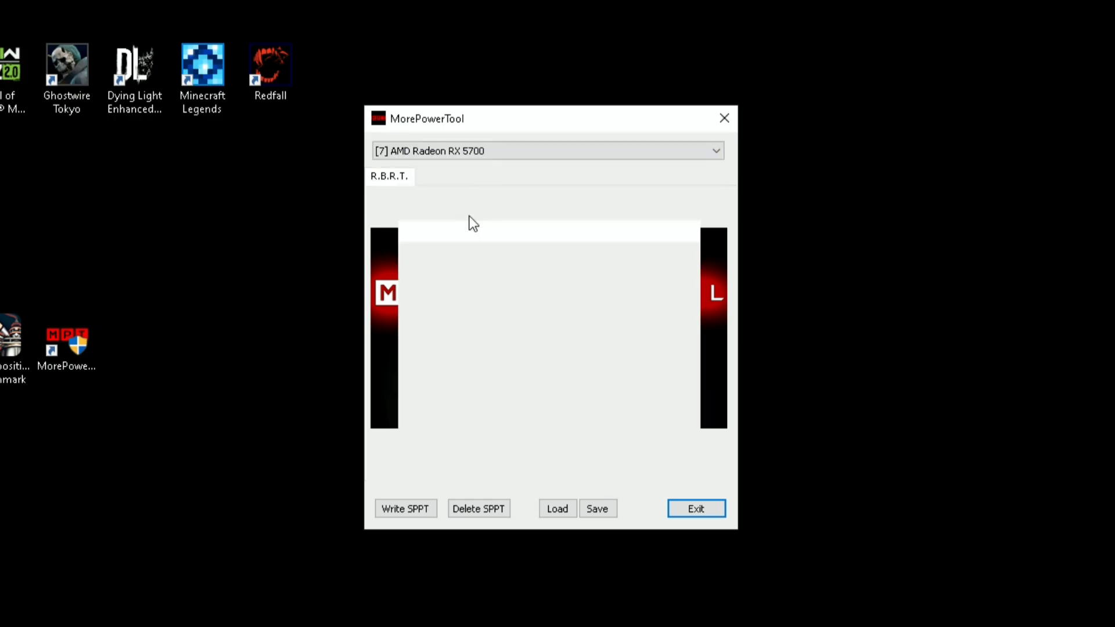
# Load the Navi 10.rom BIOS file into MorePowerTool.
pyautogui.click(556, 512)
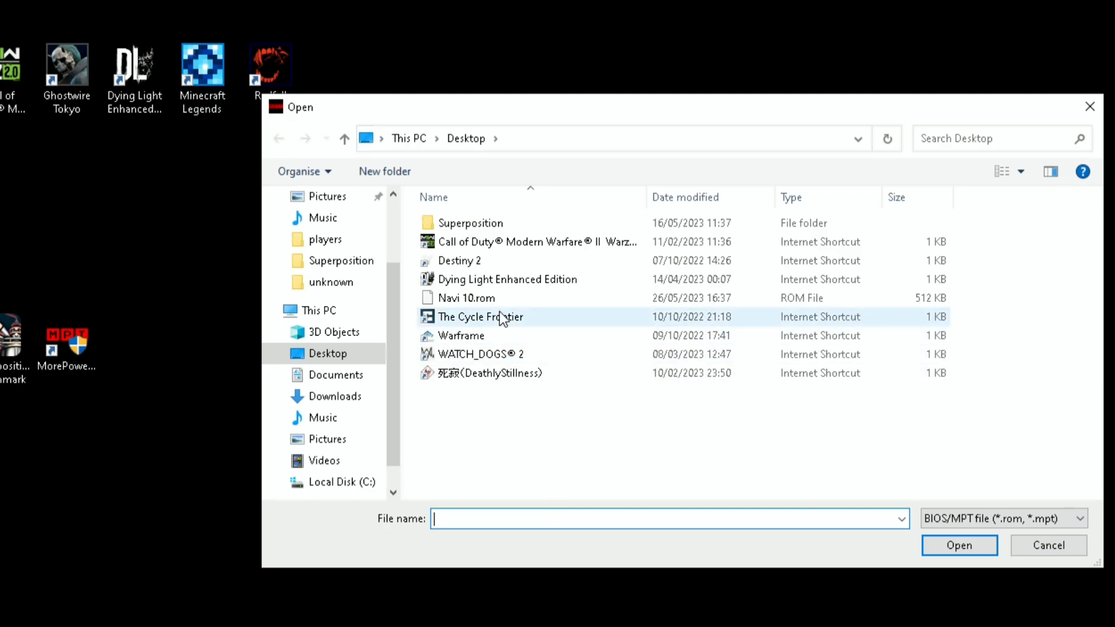
pyautogui.click(497, 300)
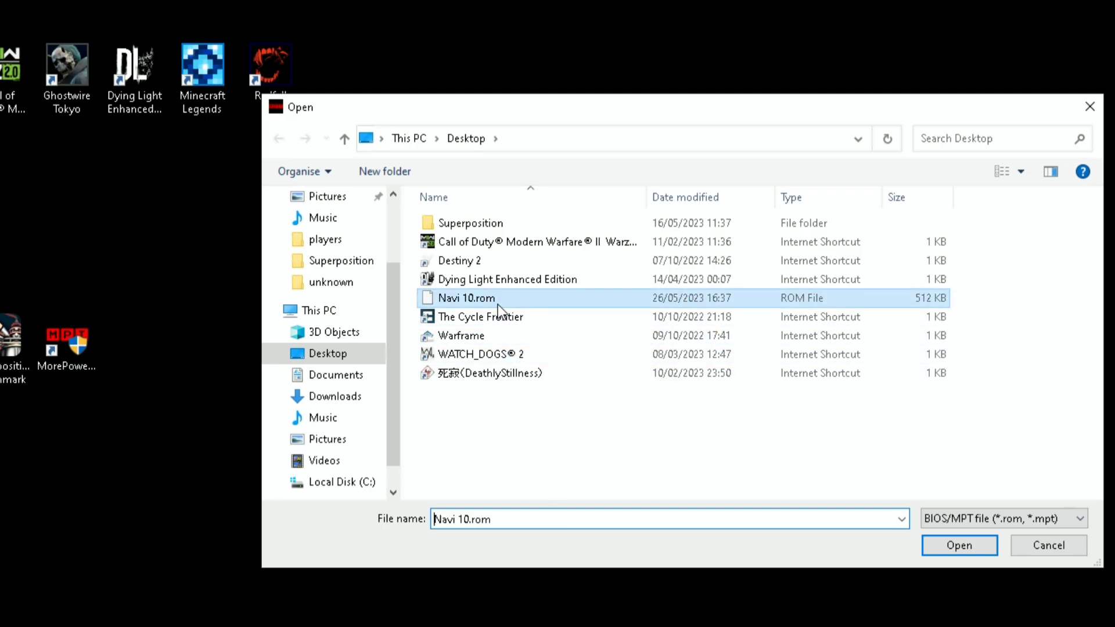
pyautogui.click(959, 546)
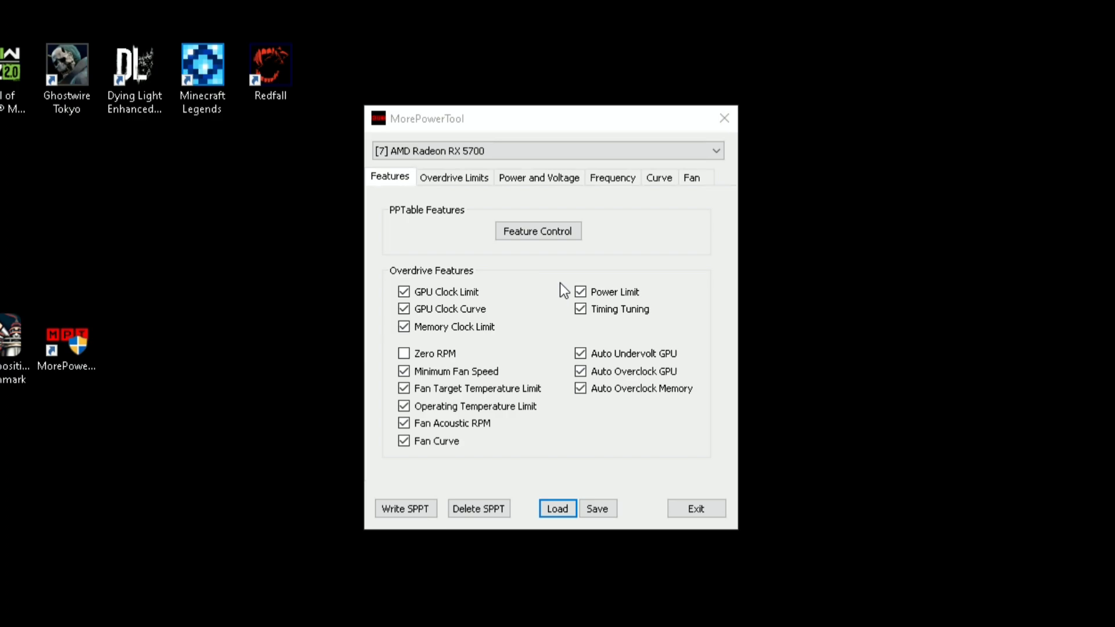
# On Overdrive Limits, change GFX Maximum Clock from 1850 to 2100 MHz.
pyautogui.click(468, 179)
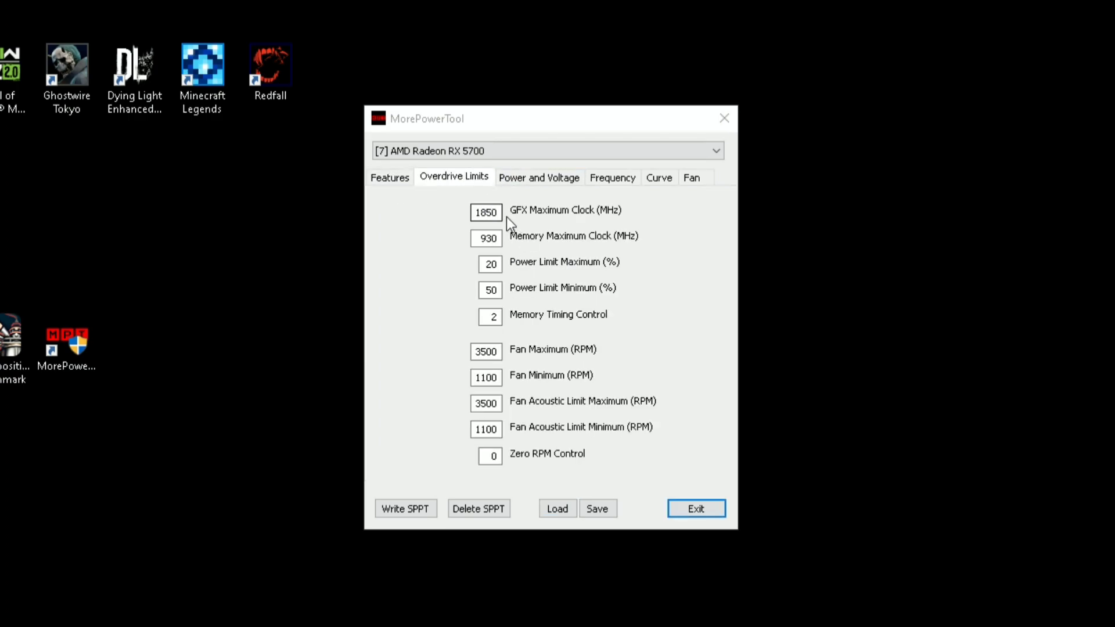
pyautogui.click(498, 212)
pyautogui.moveTo(500, 212); pyautogui.dragTo(467, 221)
pyautogui.write('2100')
# On Power and Voltage, raise Power Limit GPU from 158 W to 180 W.
pyautogui.click(536, 183)
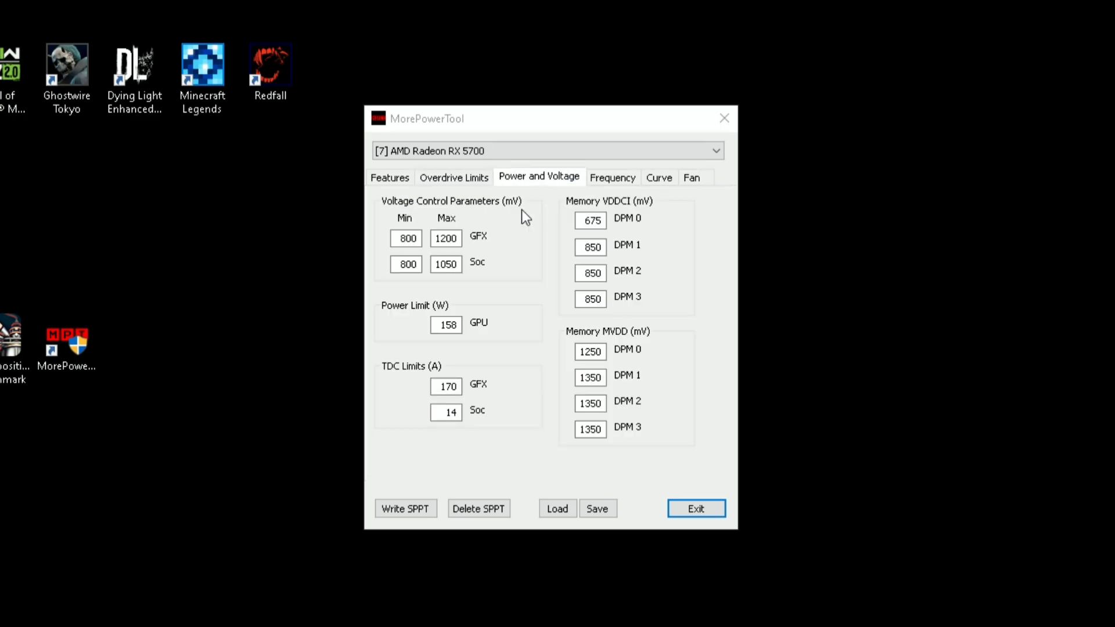
pyautogui.moveTo(458, 326); pyautogui.dragTo(434, 332)
pyautogui.write('180')
# On Frequency, change GFX Maximum from 1750 to 2100 MHz.
pyautogui.click(613, 179)
pyautogui.doubleClick(497, 221)
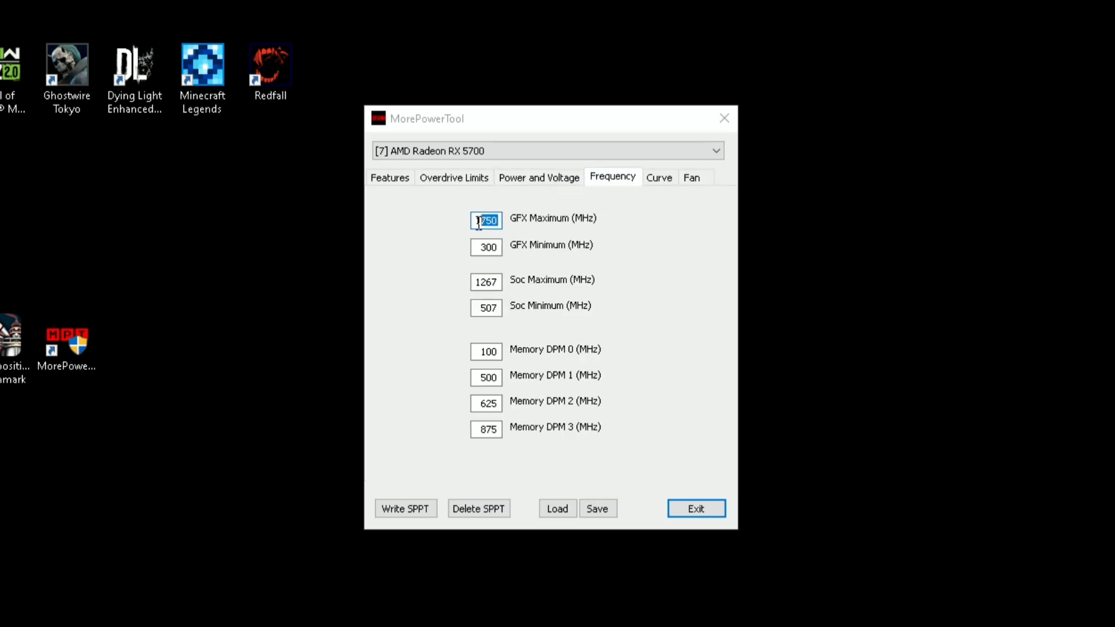
pyautogui.write('2100')
# Write the SPPT to the registry and confirm the 'successfully added' message.
pyautogui.click(410, 508)
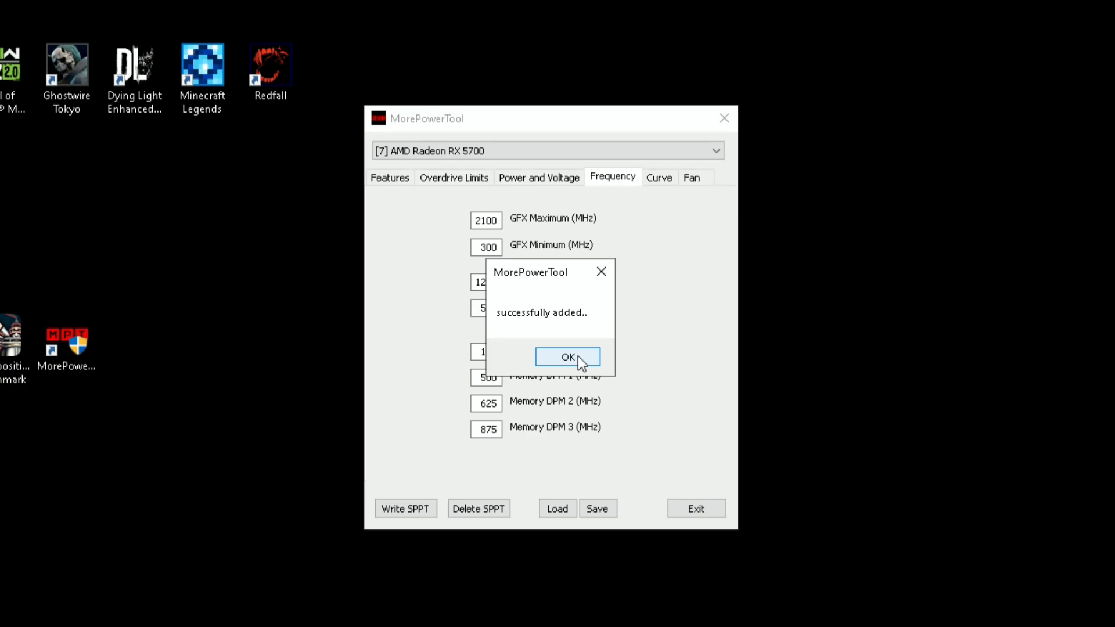
pyautogui.click(568, 357)
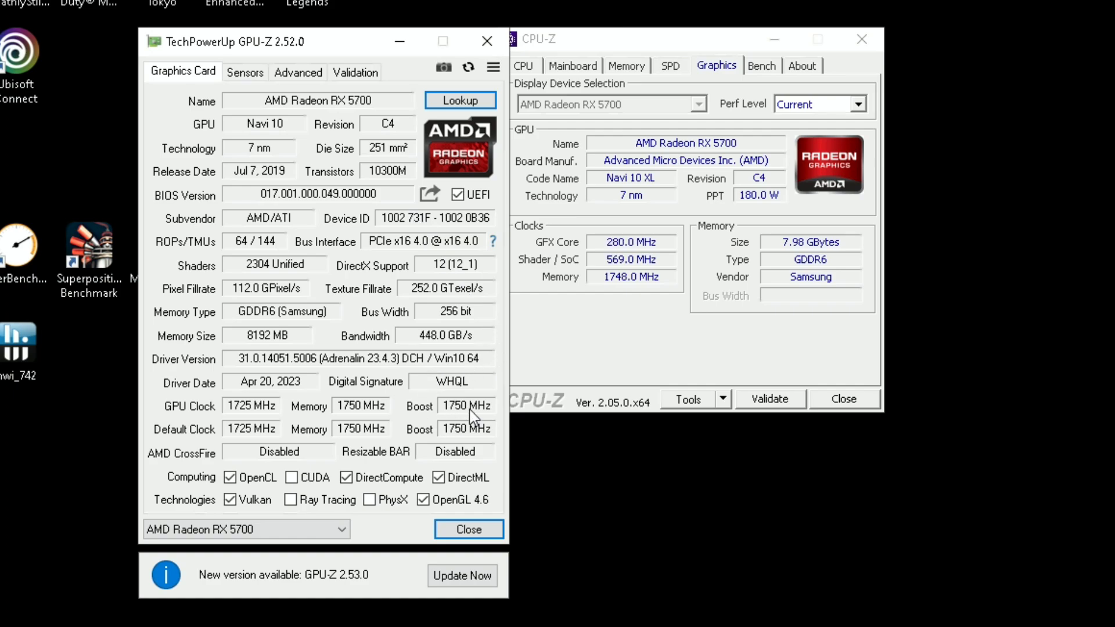
pyautogui.moveTo(467, 410)
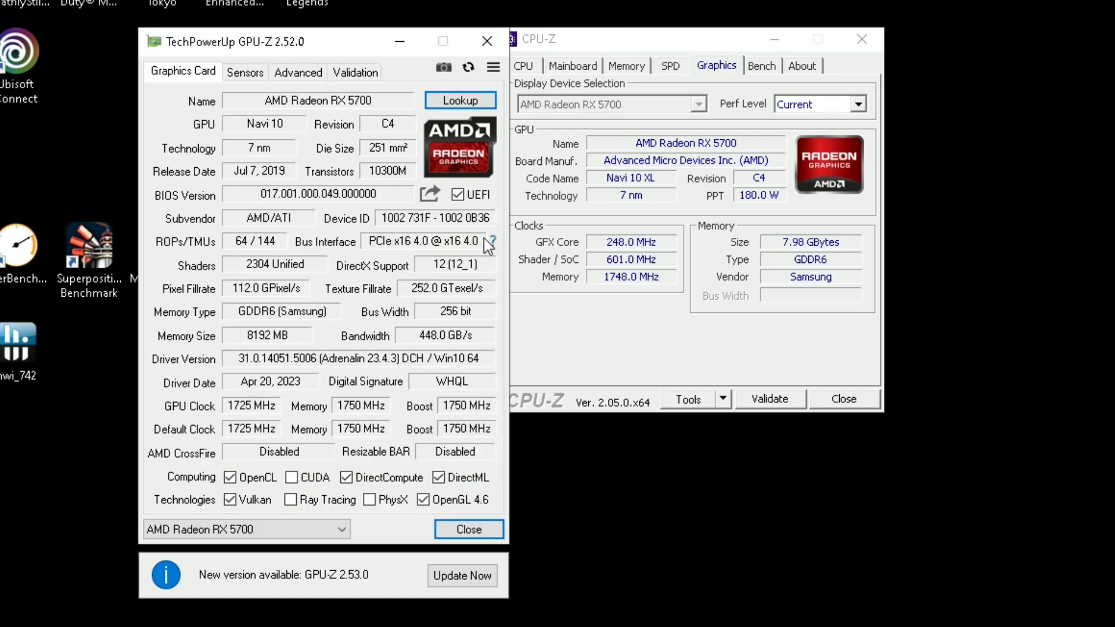